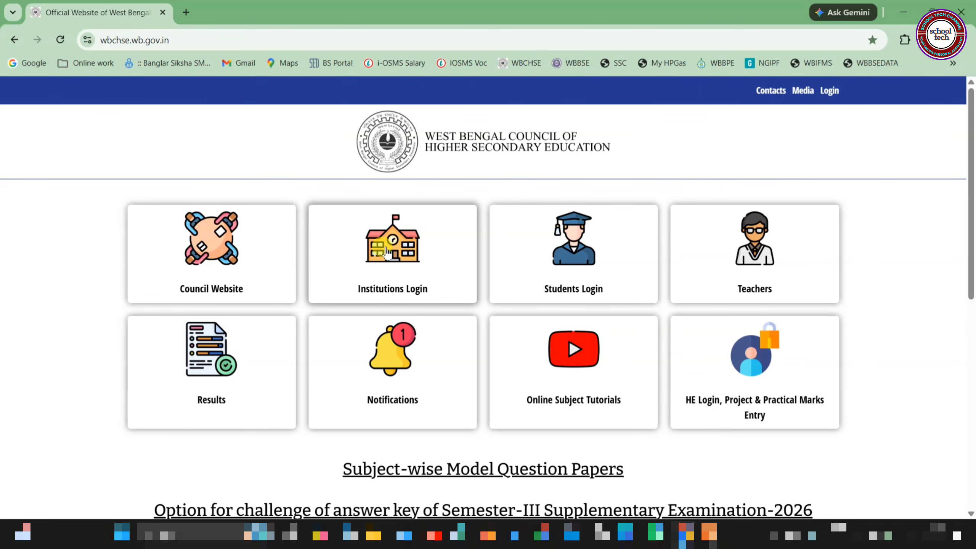
Enter the institutions login portal and open the Enrollment form (Semester) from the school application forms
click(387, 252)
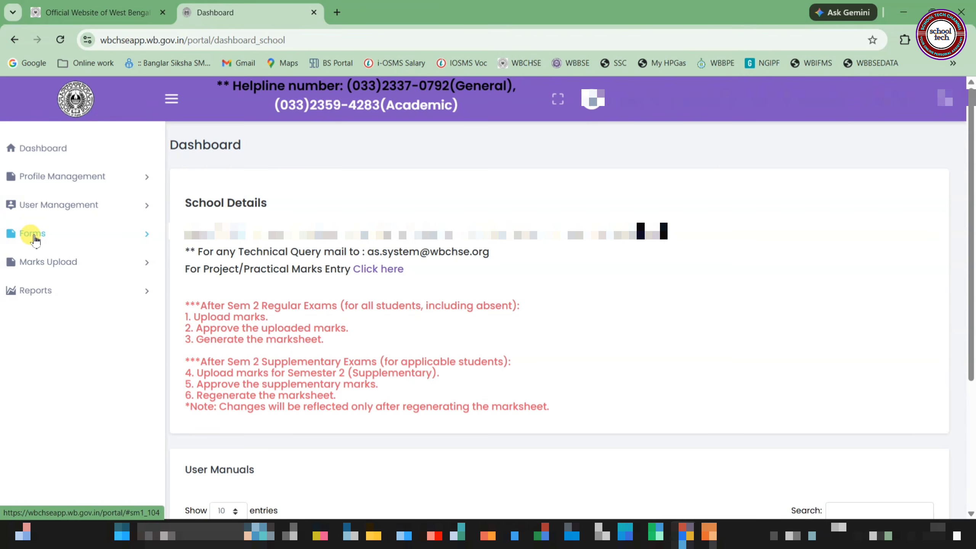
click(34, 239)
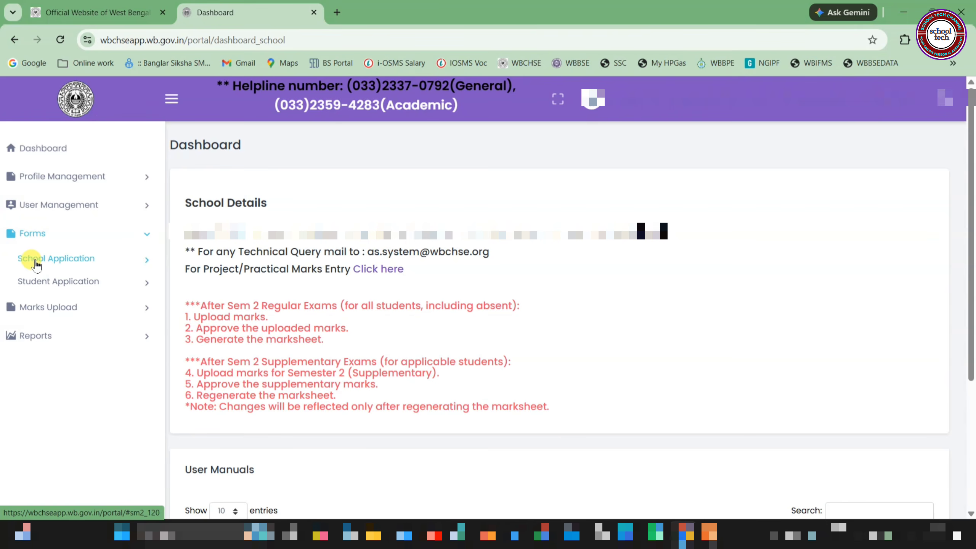
click(36, 264)
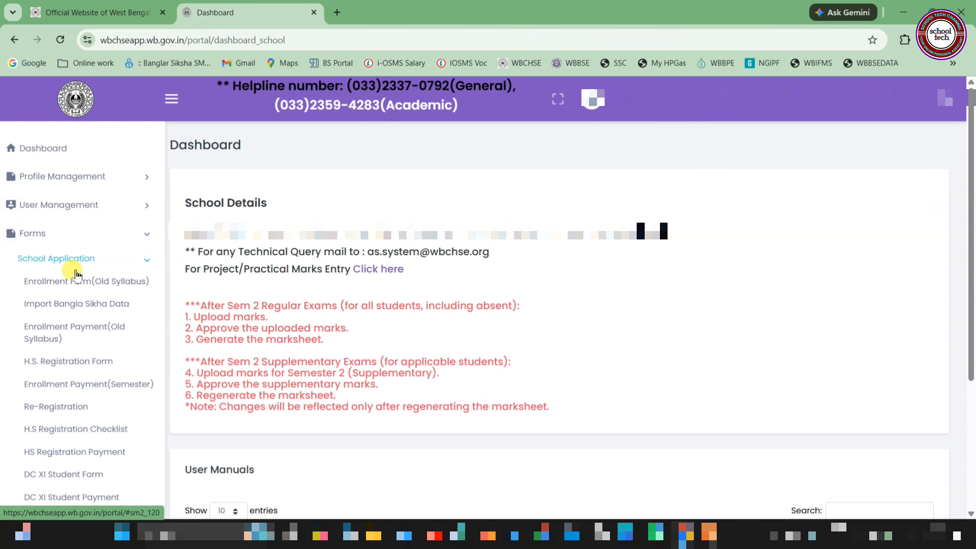
scroll(76, 273, down, 5)
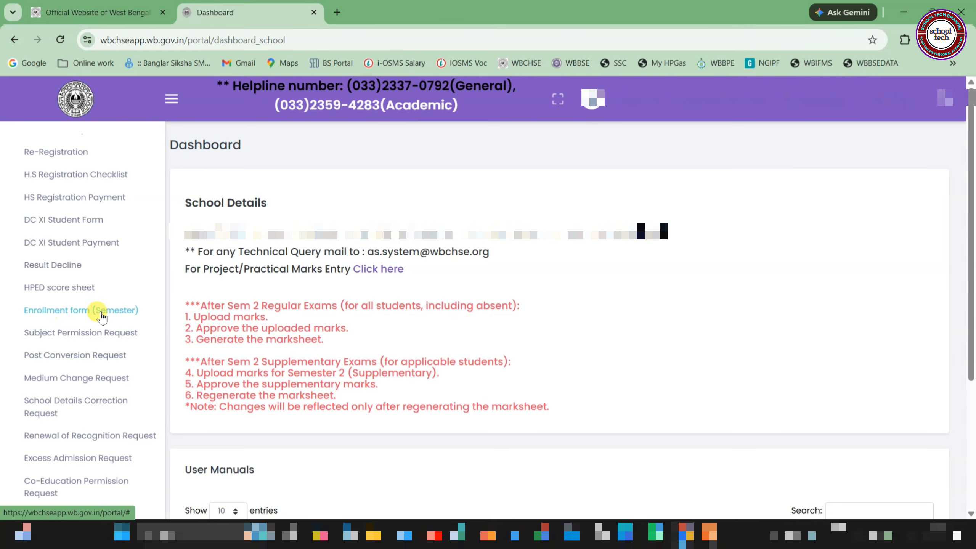
click(102, 312)
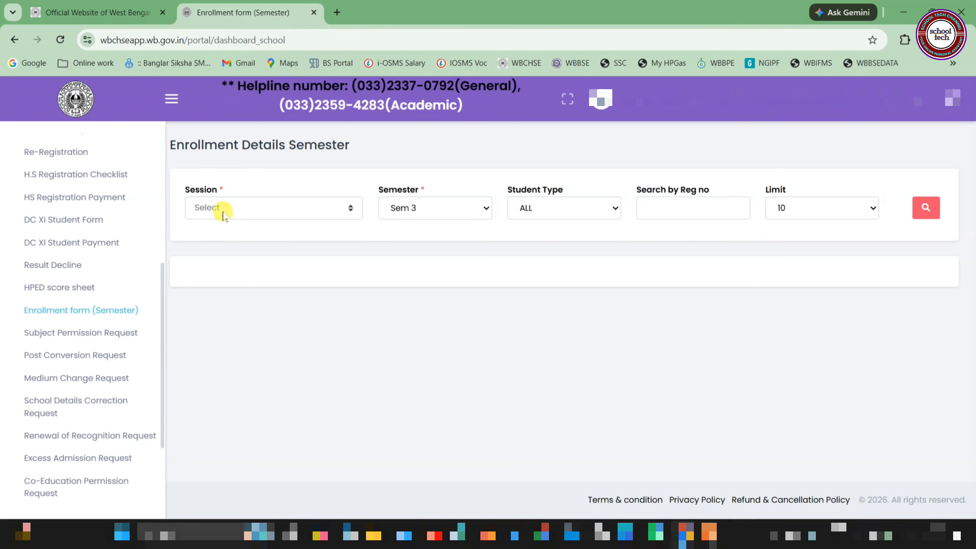
List the Regular students for session 2026-2027, Sem 3
click(222, 211)
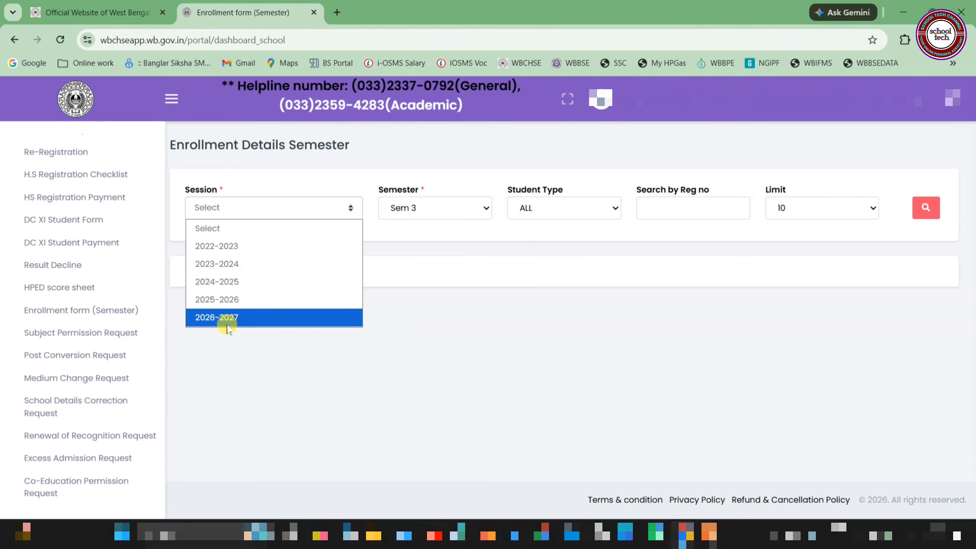
click(228, 323)
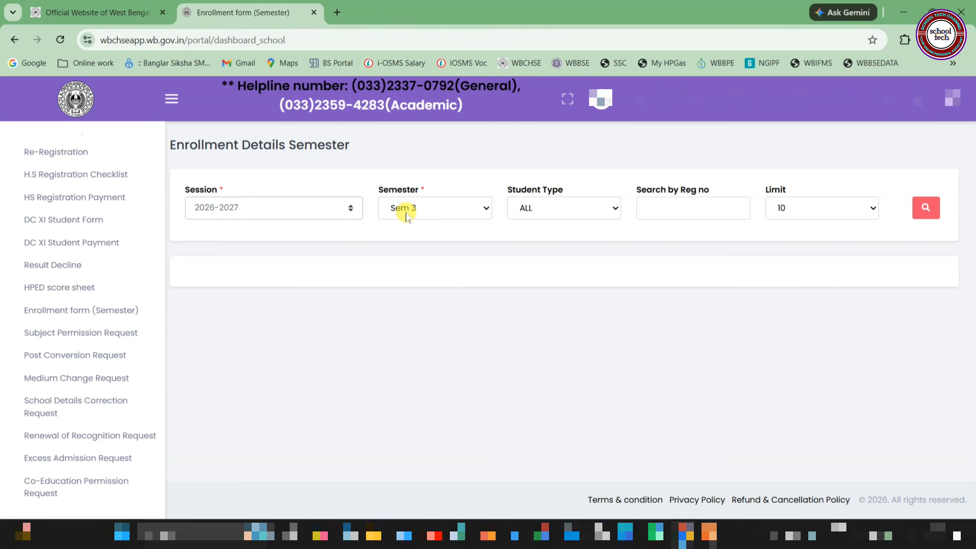
click(413, 210)
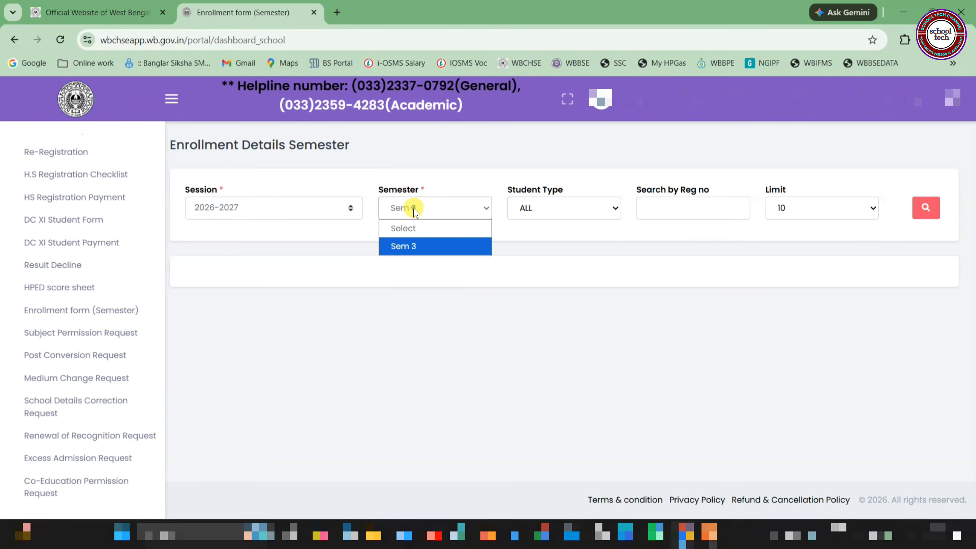
click(412, 247)
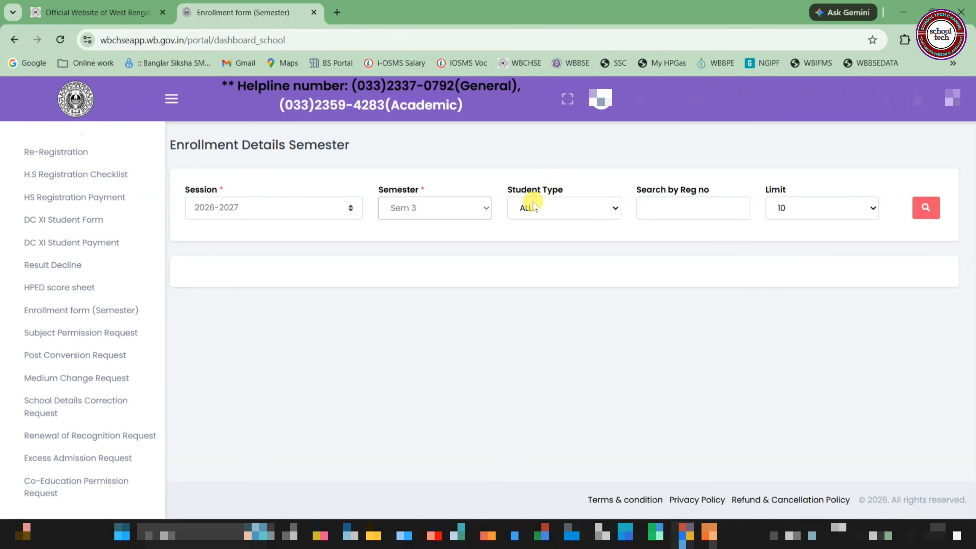
click(535, 214)
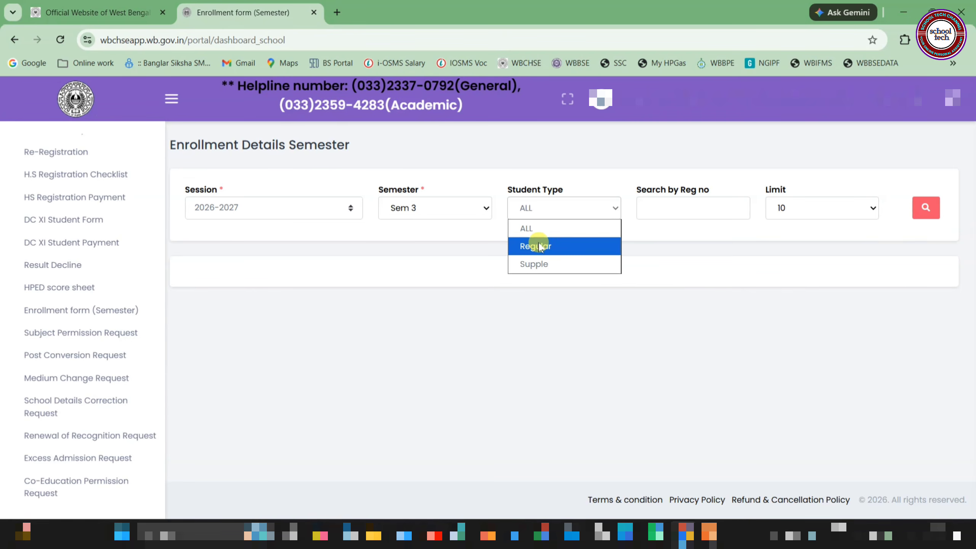
click(538, 246)
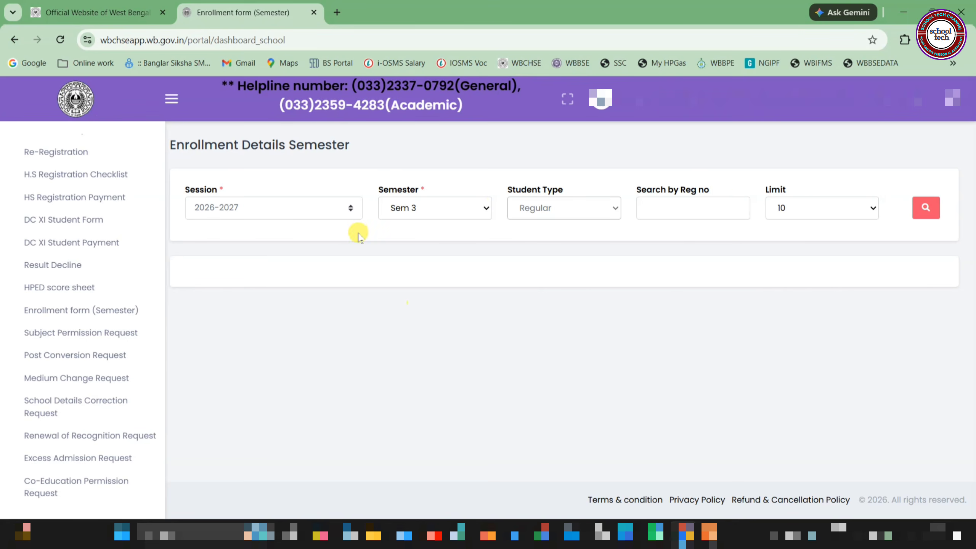
click(926, 210)
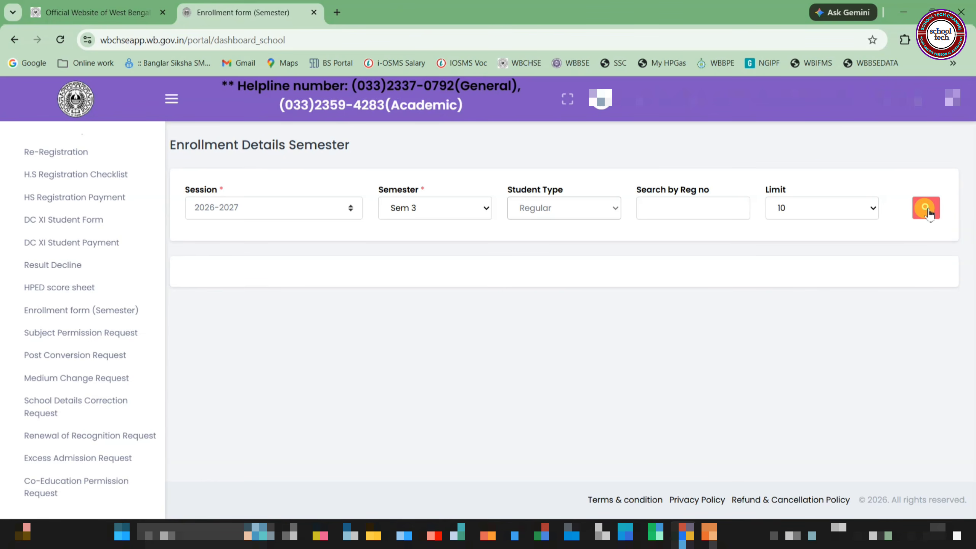
click(925, 210)
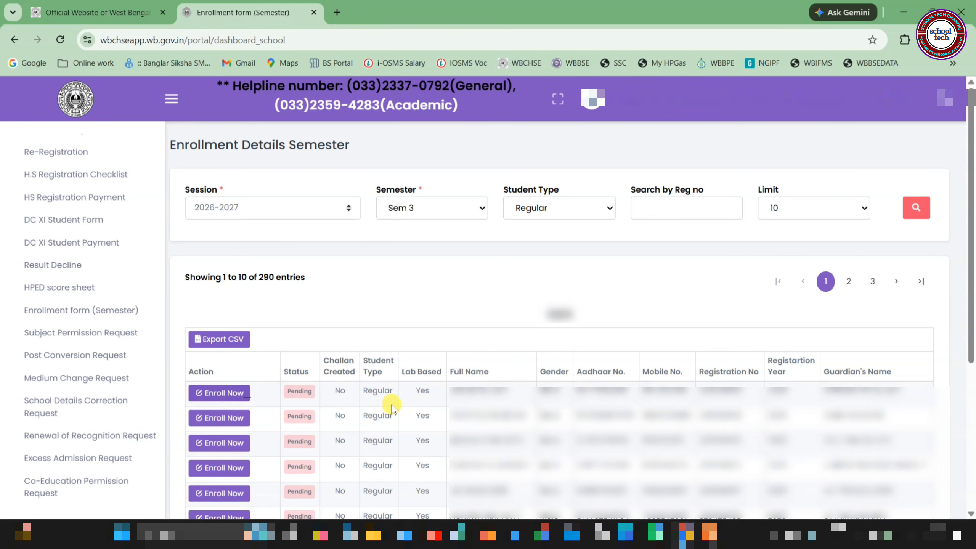
Open the enrollment form of the first pending regular student and go to its elective interchange section
click(221, 394)
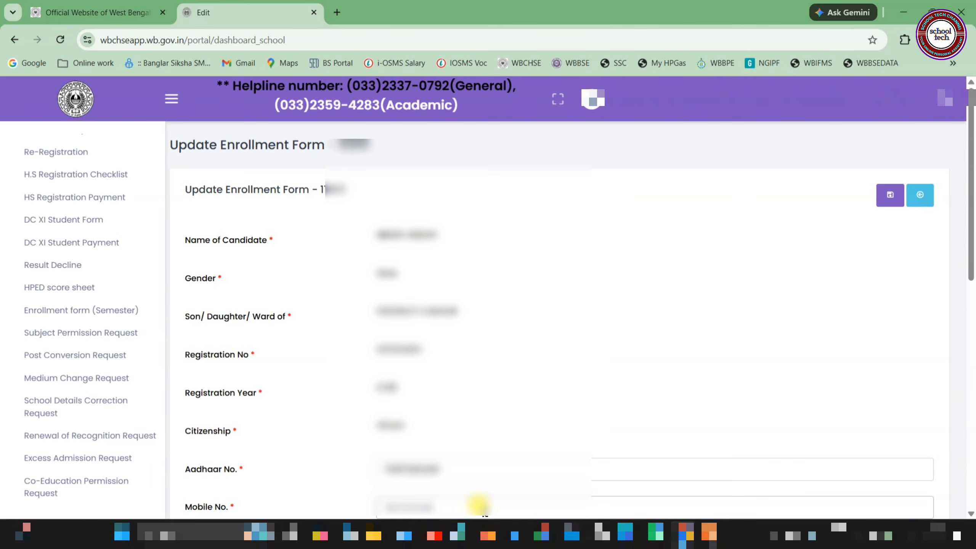
scroll(478, 505, down, 10)
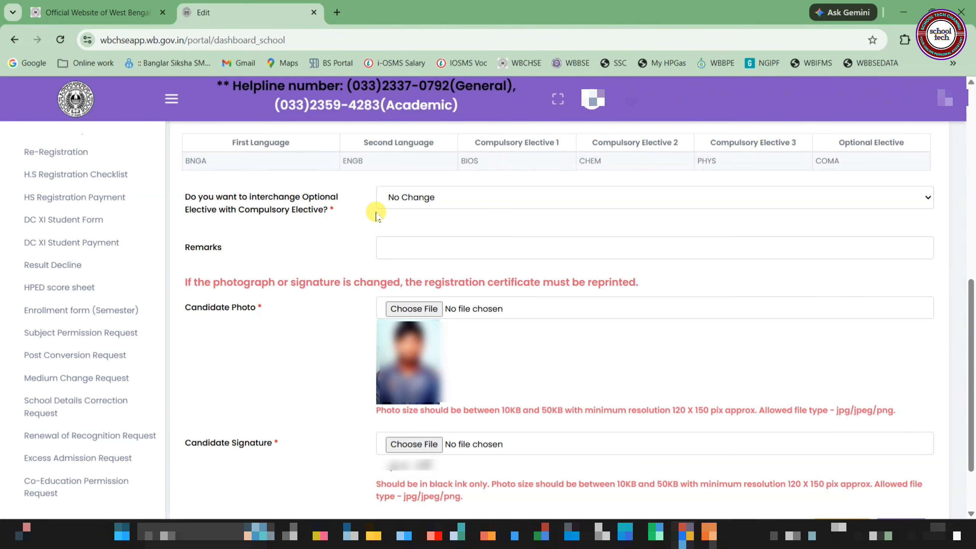
Try Elective Subject Change for the optional elective interchange, and set the choice back to No Change
click(446, 198)
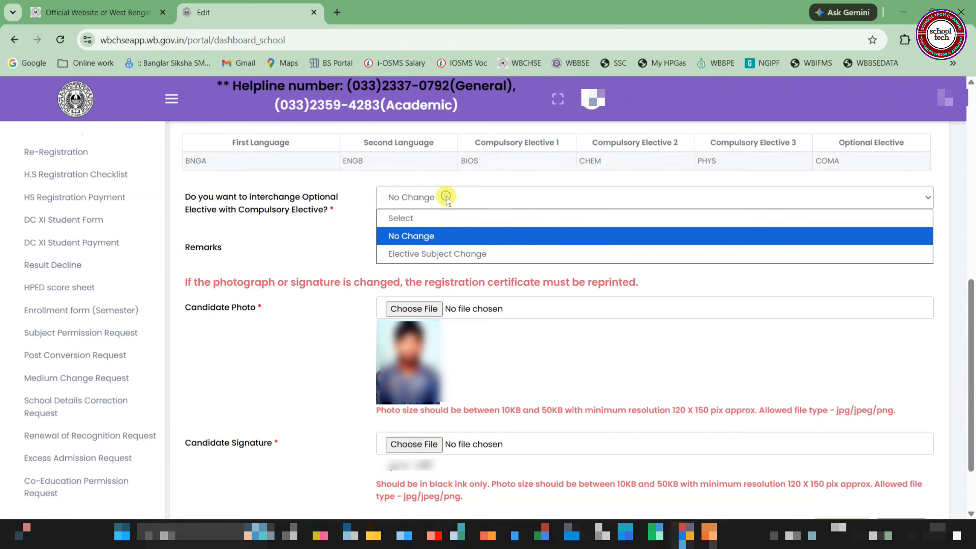
click(443, 255)
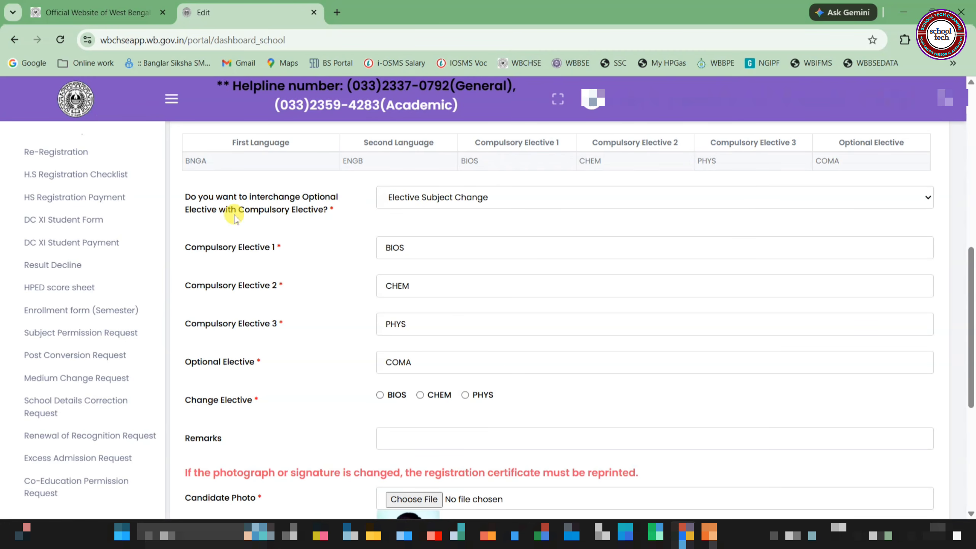
click(412, 200)
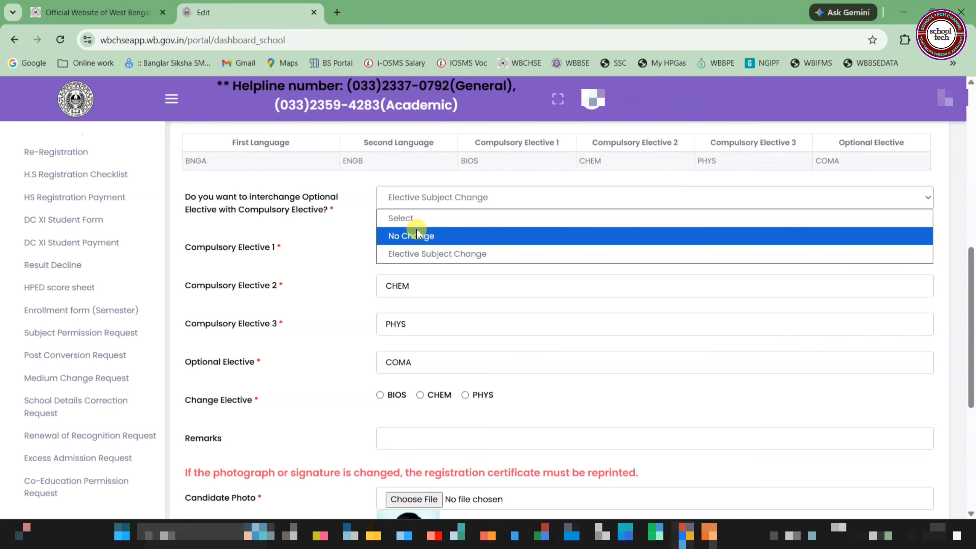
click(418, 235)
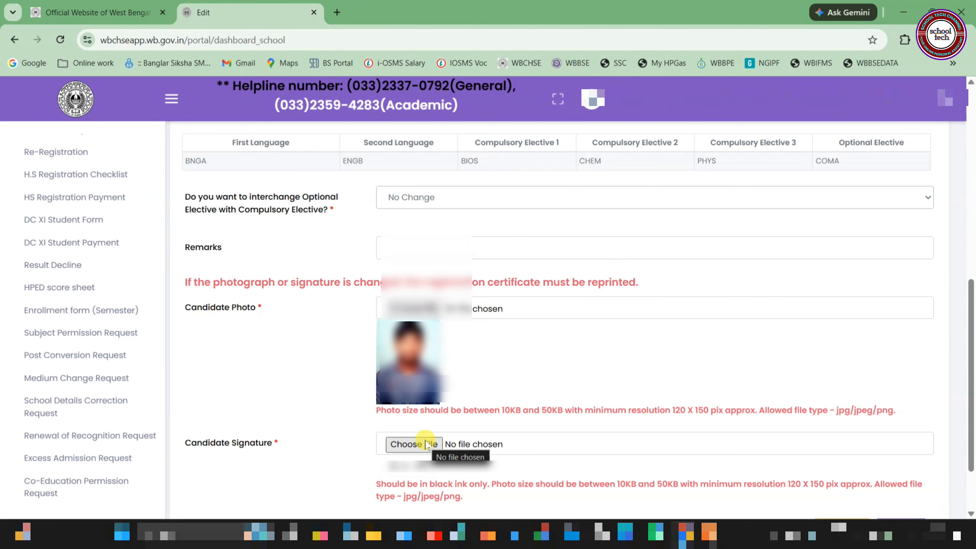
Save the regular student's enrollment form with the existing photo and signature
scroll(499, 500, down, 2)
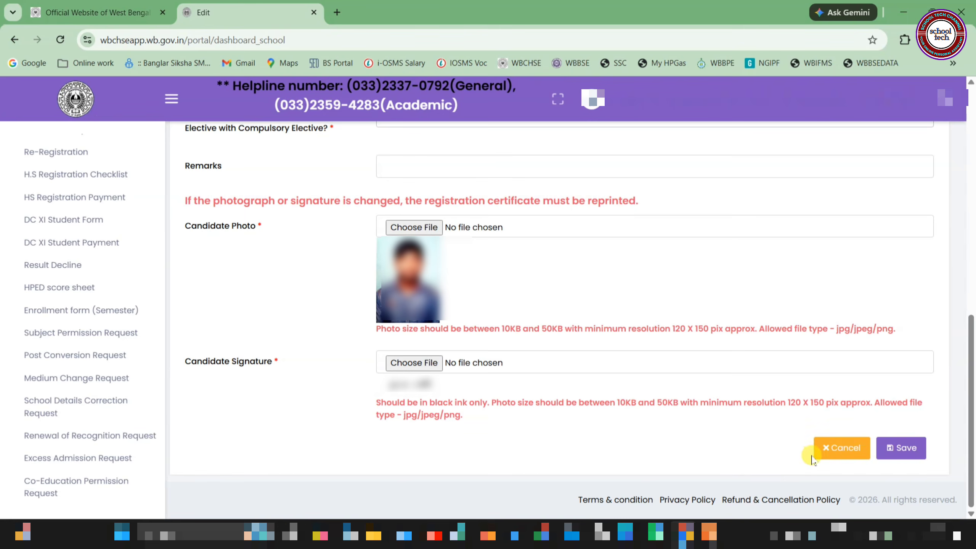
click(901, 463)
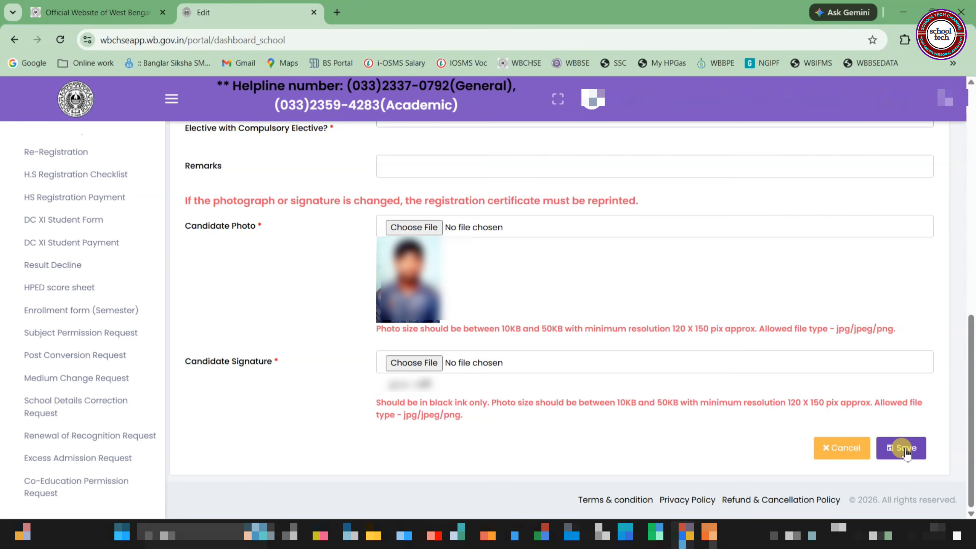
click(905, 449)
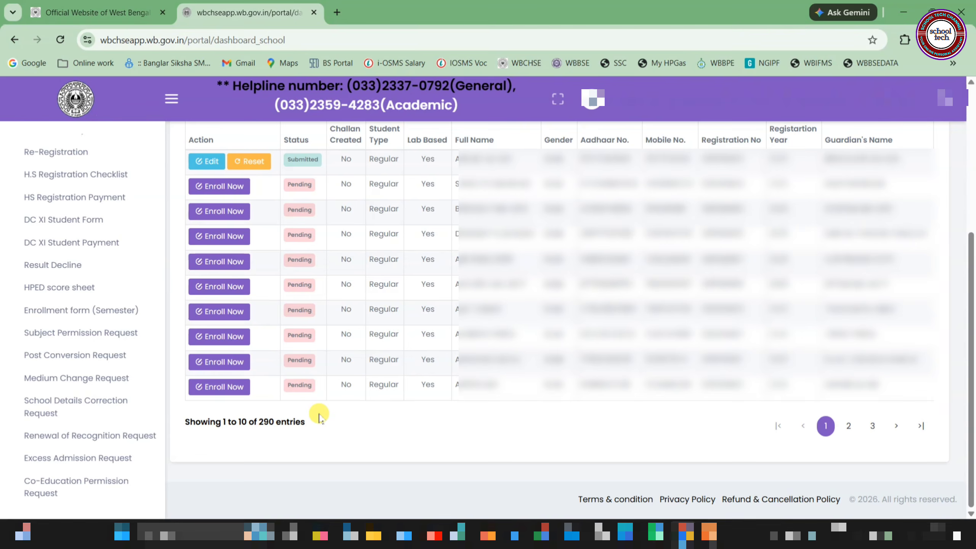
List the Supple students for the same session and semester, leaving the limit at 10
scroll(643, 291, up, 5)
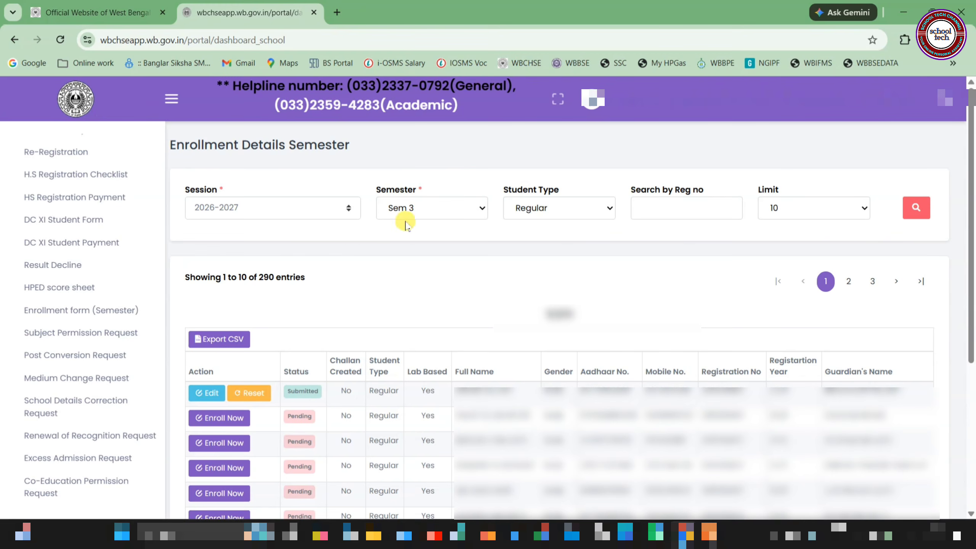
click(530, 208)
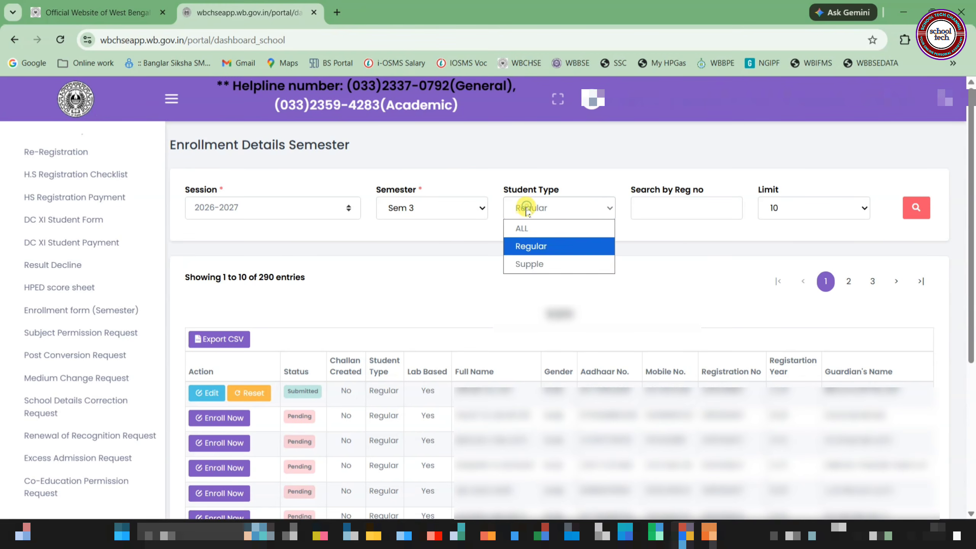
click(529, 265)
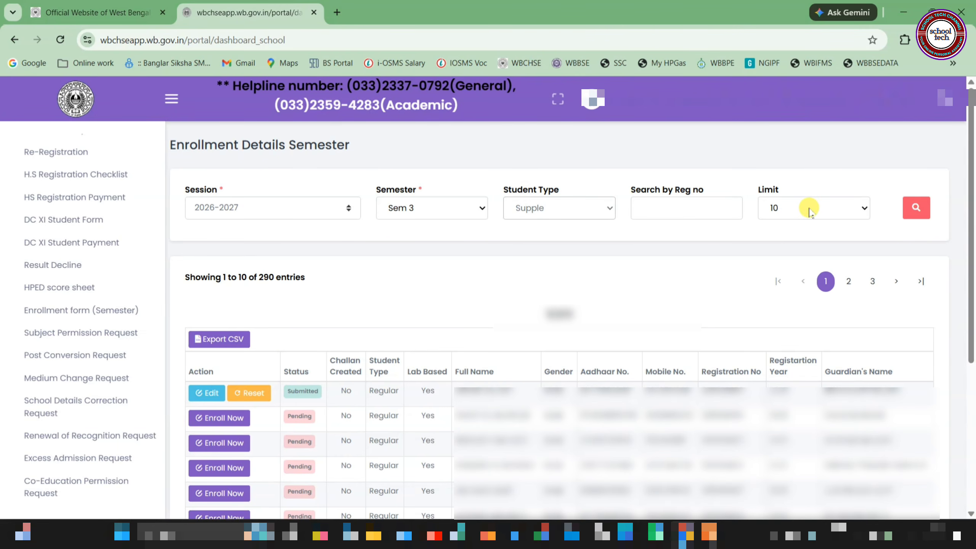
click(788, 208)
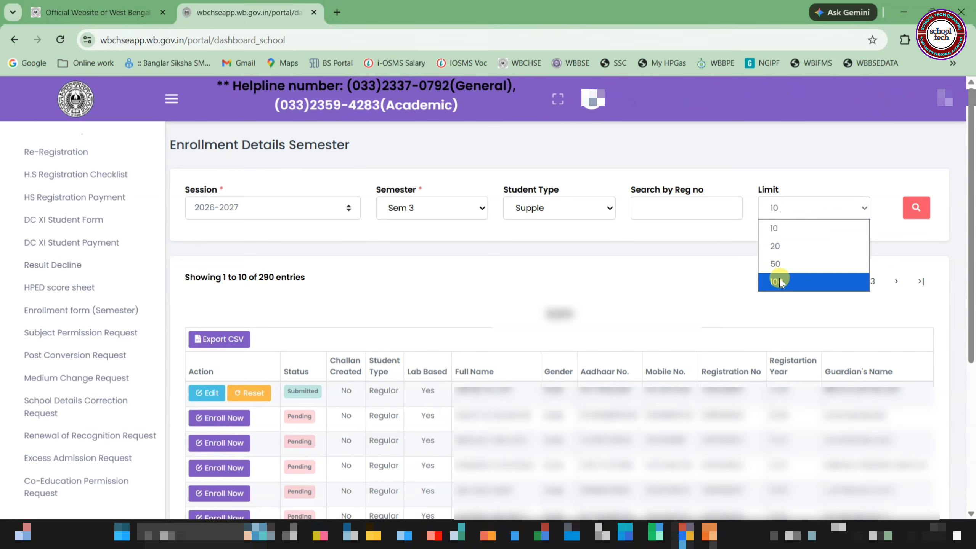
click(723, 262)
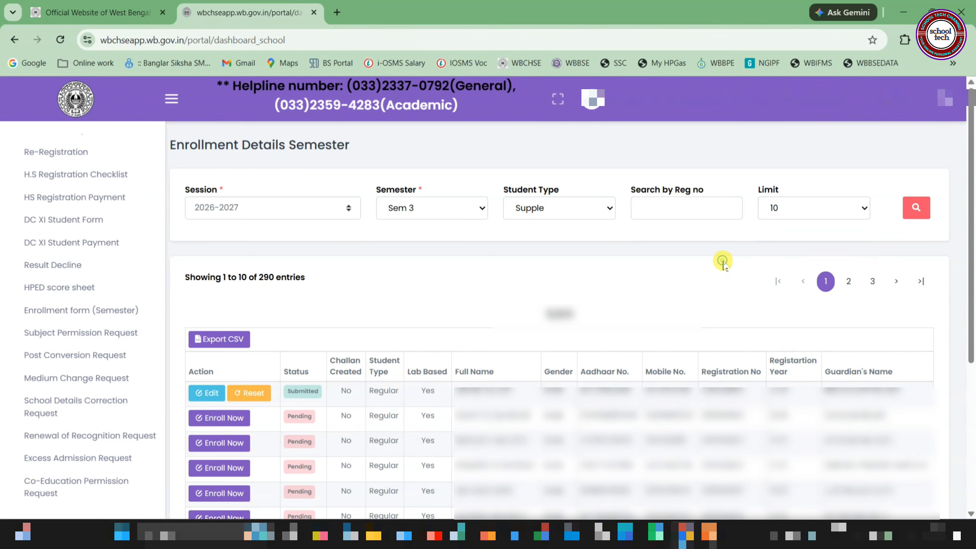
click(916, 209)
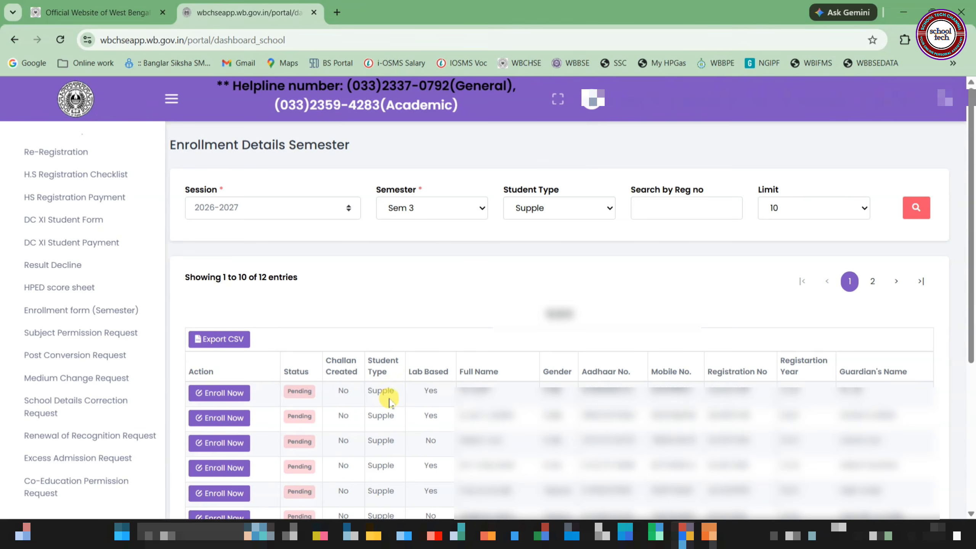
Open the first pending supplementary student's enrollment form, review the subjects to re-appear, and save it with Optional Elective left at Yes
click(215, 396)
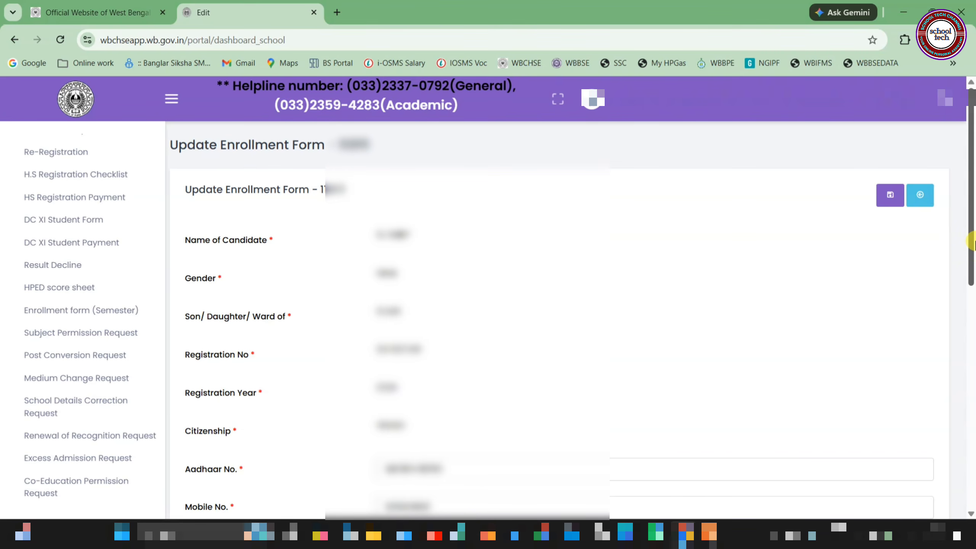
drag(972, 242, 961, 425)
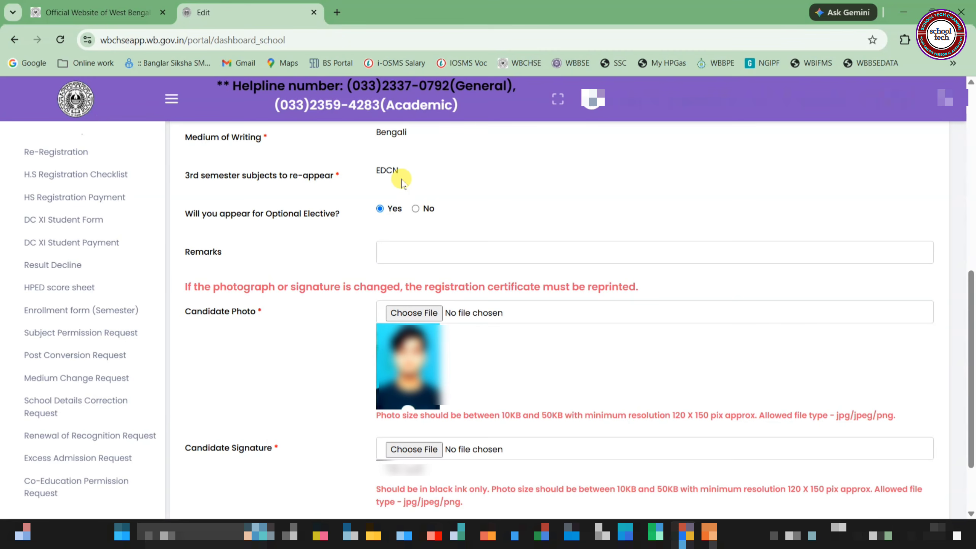
scroll(402, 183, up, 2)
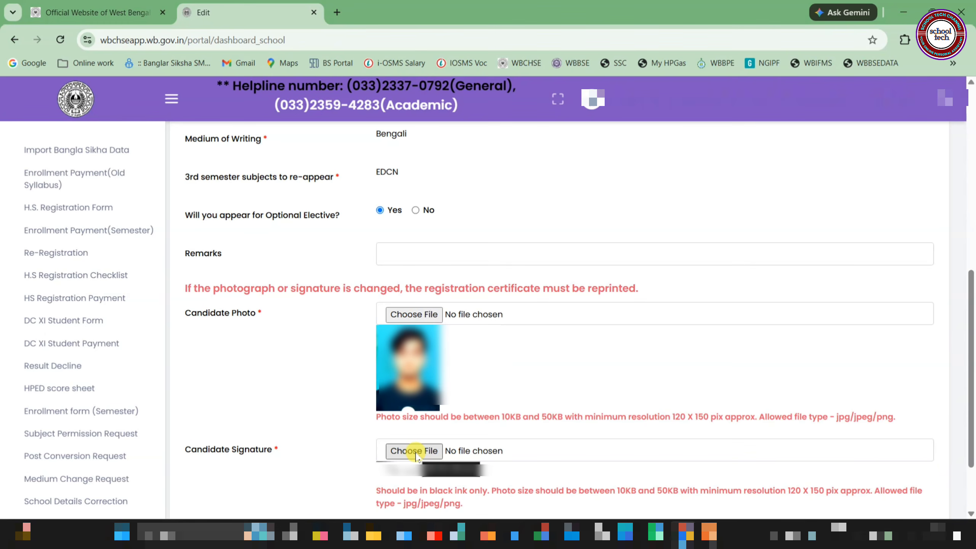
scroll(416, 456, down, 3)
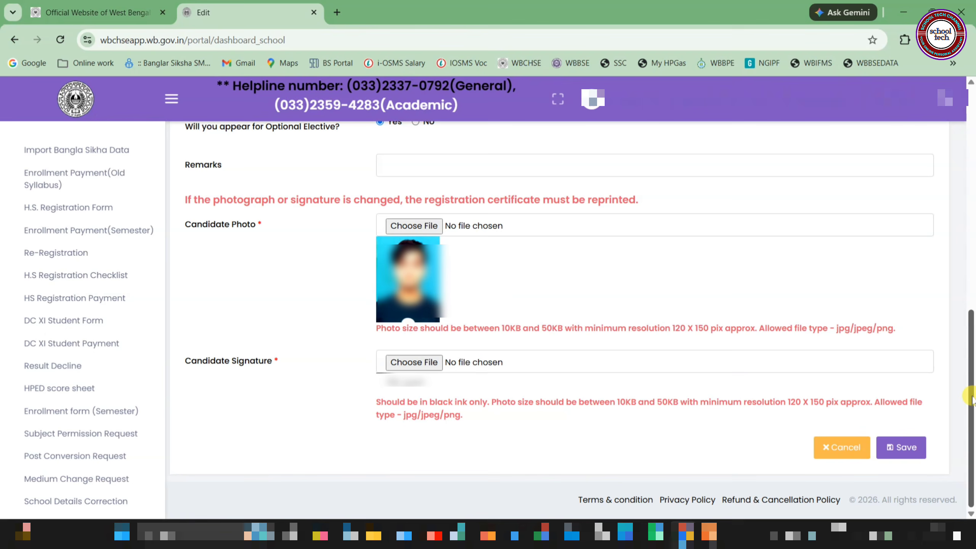
click(895, 449)
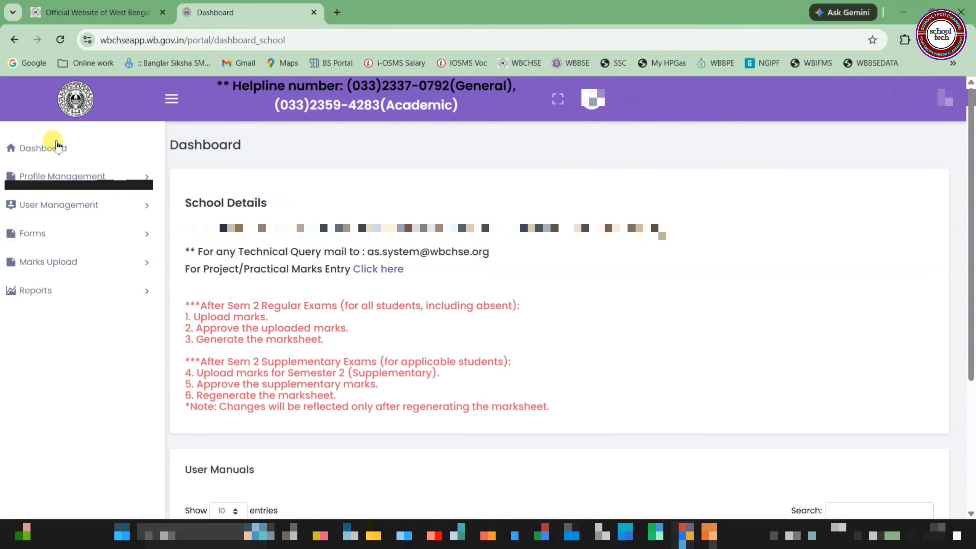
Open the Registration Form Status page among the school reports
click(36, 292)
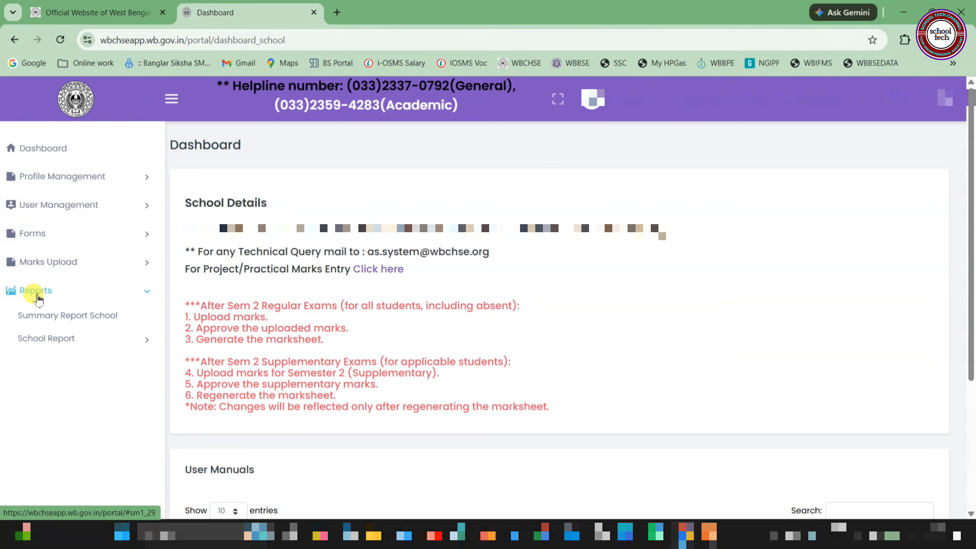
click(38, 344)
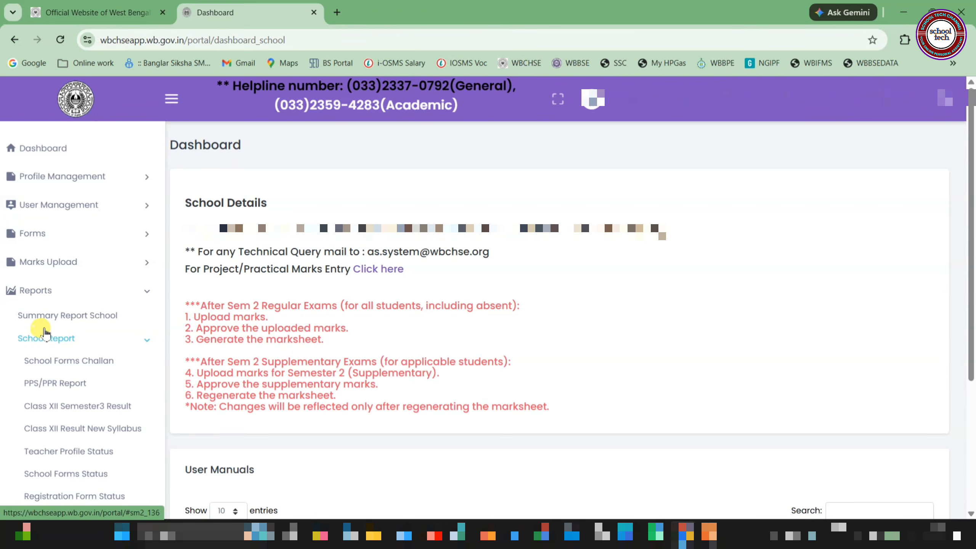
click(56, 497)
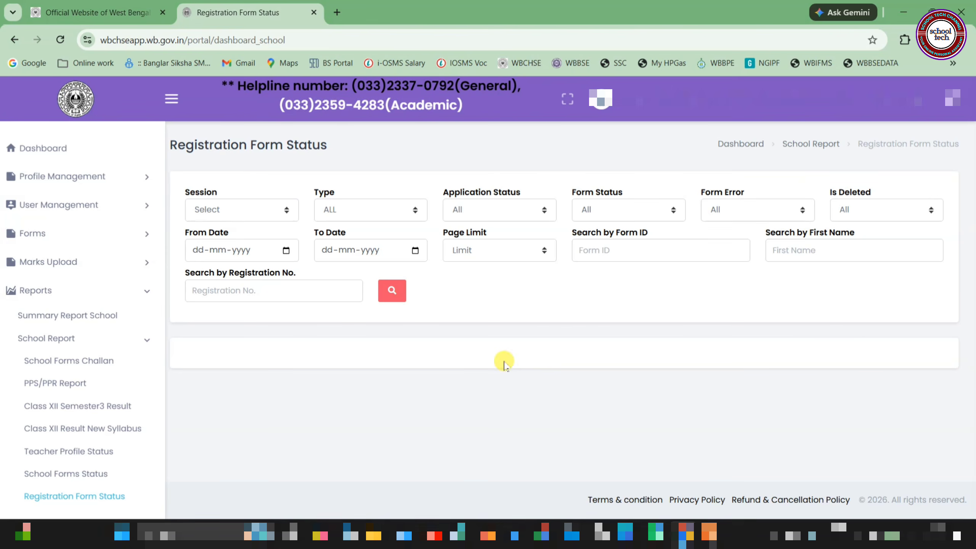
List the registration forms for session 2024-2025 with all other filters at their defaults, and close the portal page after viewing the list
click(208, 212)
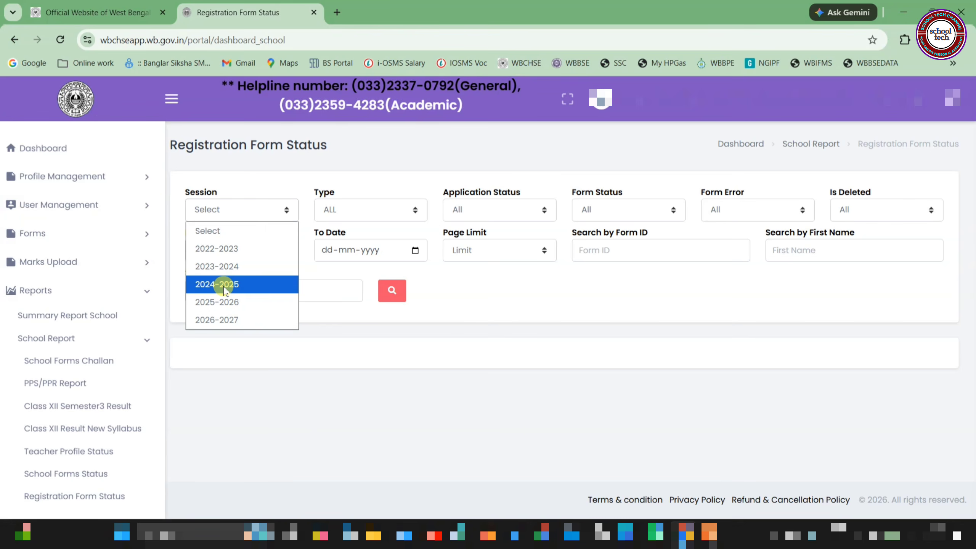
click(224, 289)
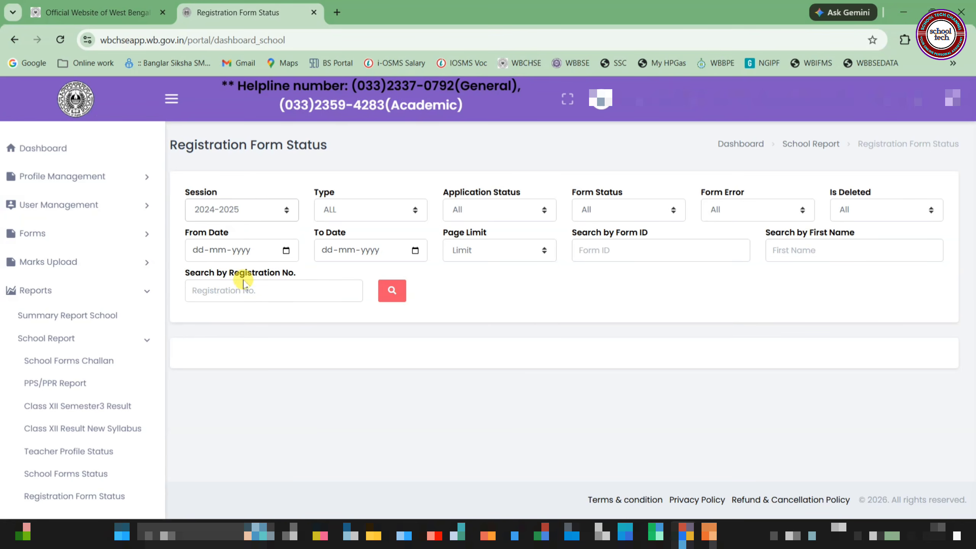
click(224, 289)
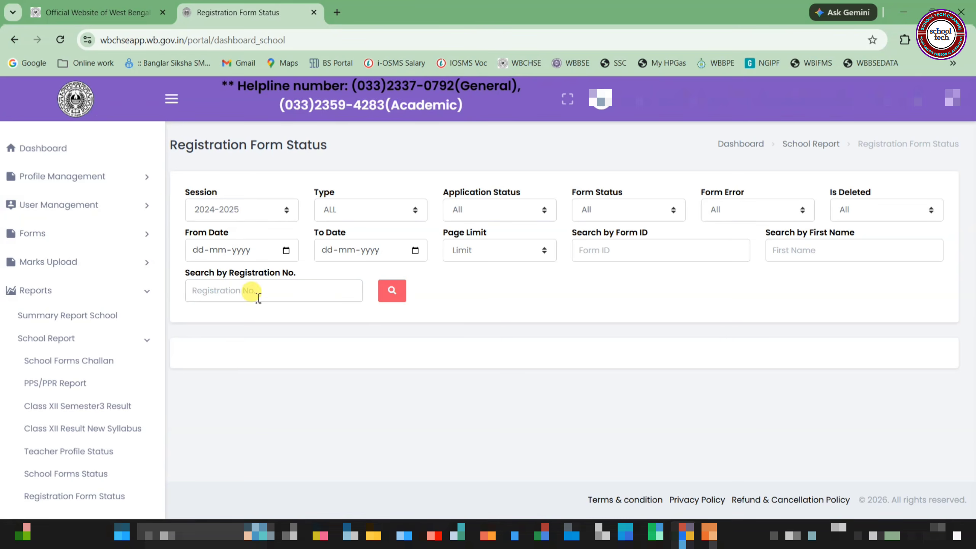
click(397, 301)
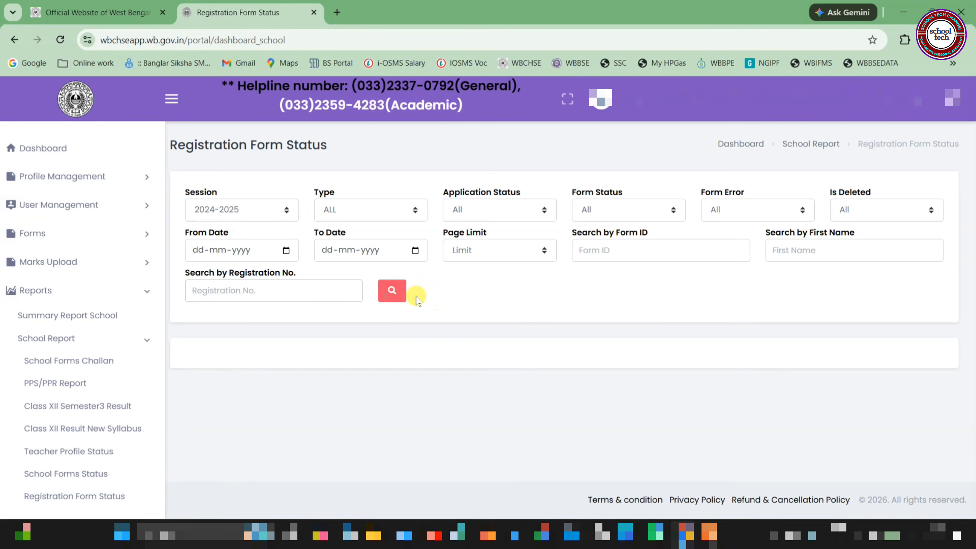
click(393, 300)
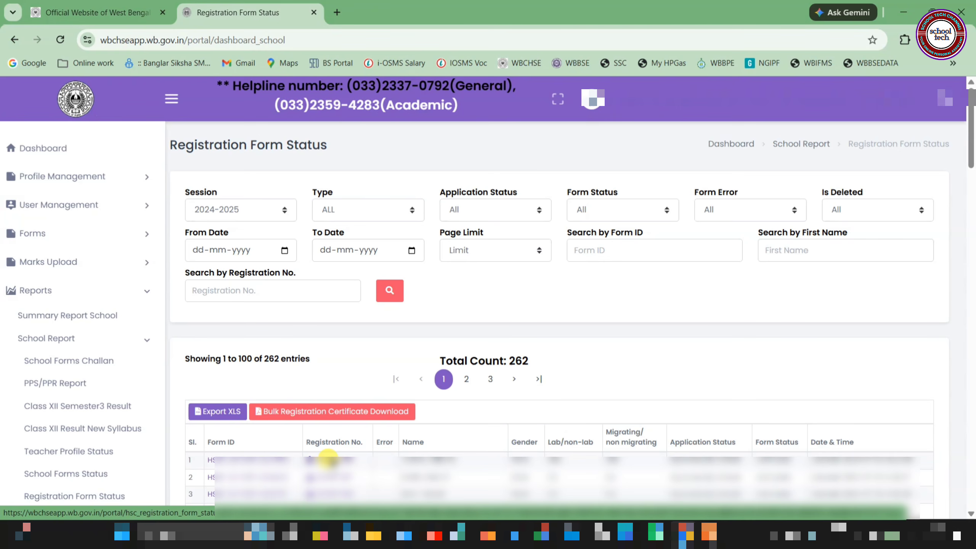
key(ctrl+w)
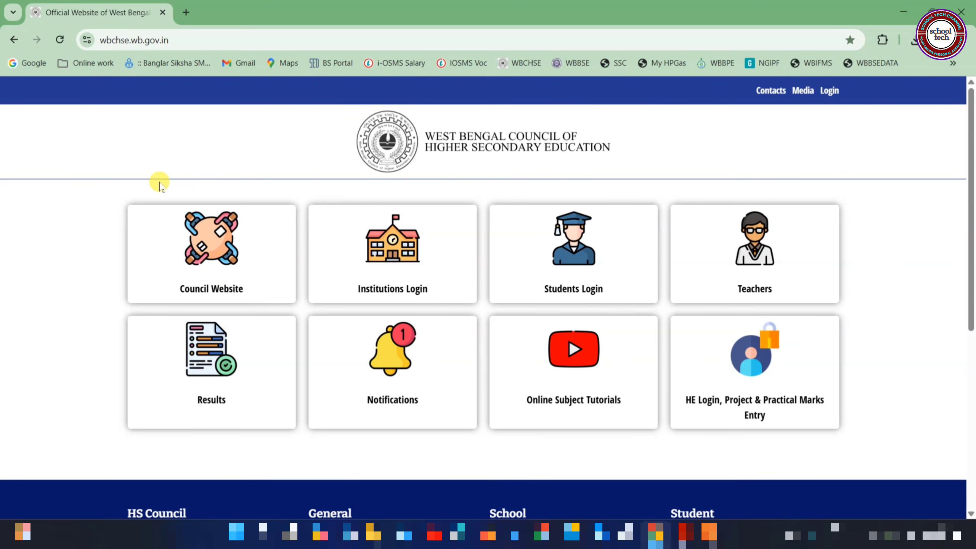